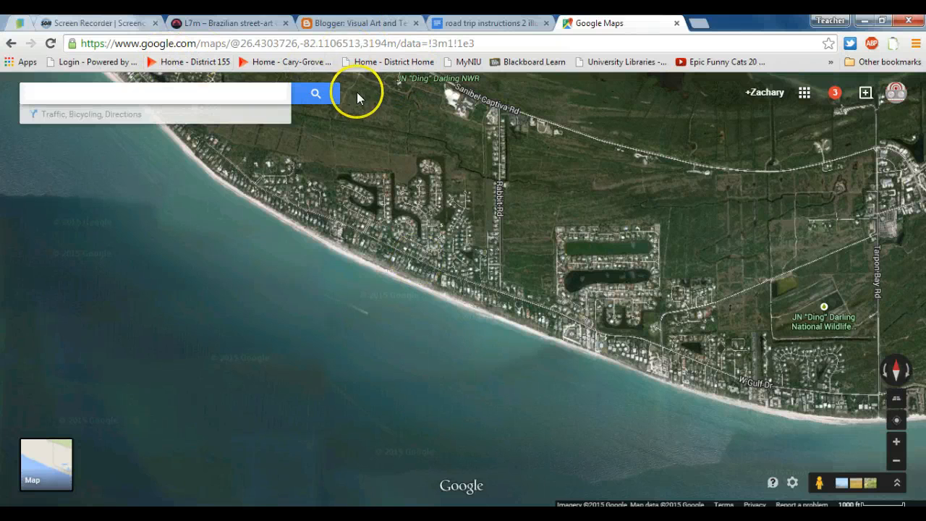
Switch the map to the road map view and return it to the Earth imagery
{"action": "left_click", "coordinate": [73, 94]}
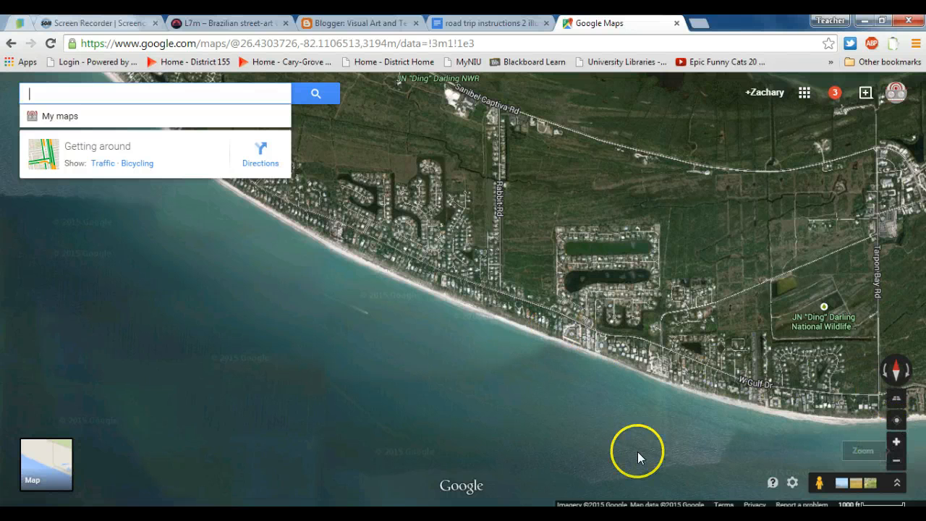
{"action": "left_click", "coordinate": [59, 466]}
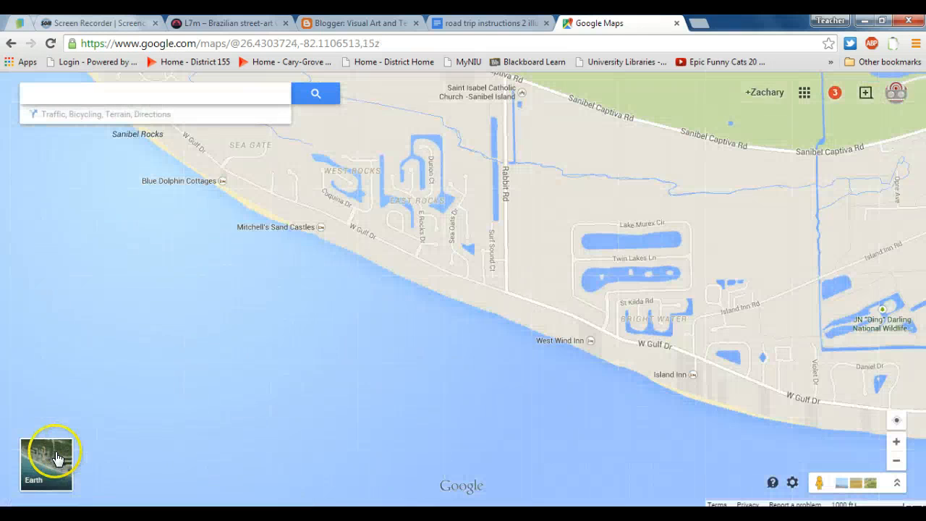
{"action": "left_click", "coordinate": [58, 458]}
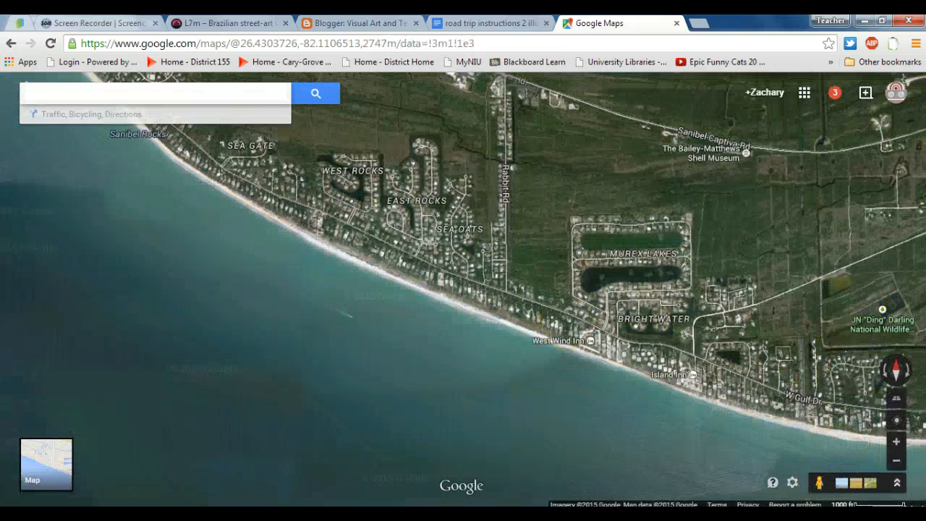
Turn off the labels on the satellite map
{"action": "left_click", "coordinate": [793, 484]}
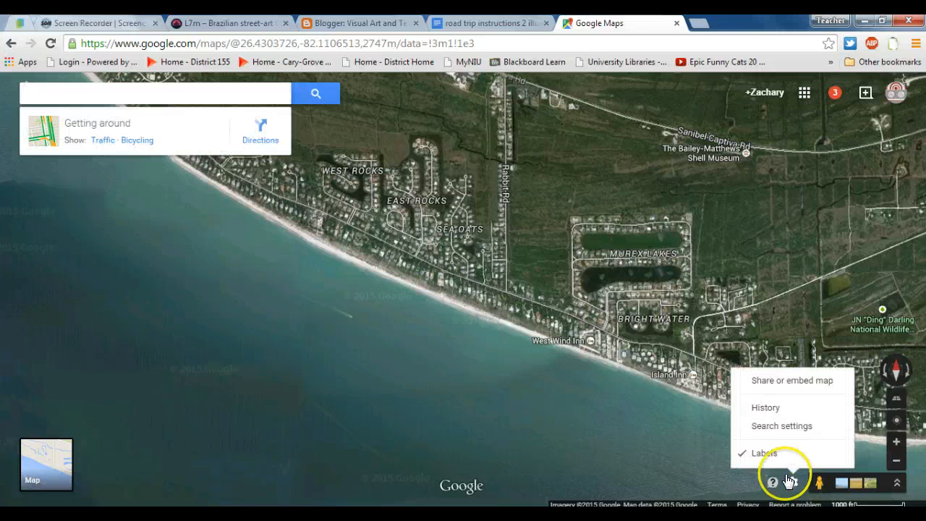
{"action": "left_click", "coordinate": [793, 485]}
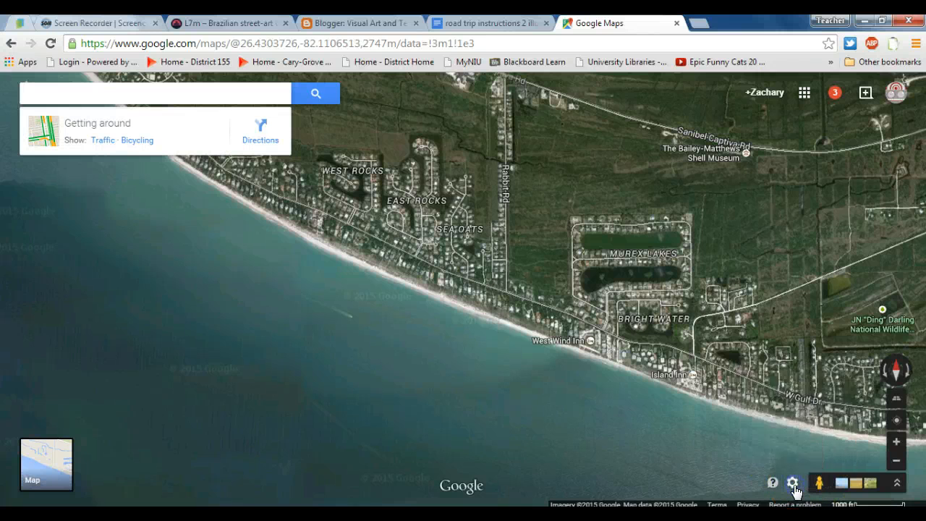
{"action": "left_click", "coordinate": [795, 487]}
{"action": "left_click", "coordinate": [768, 454]}
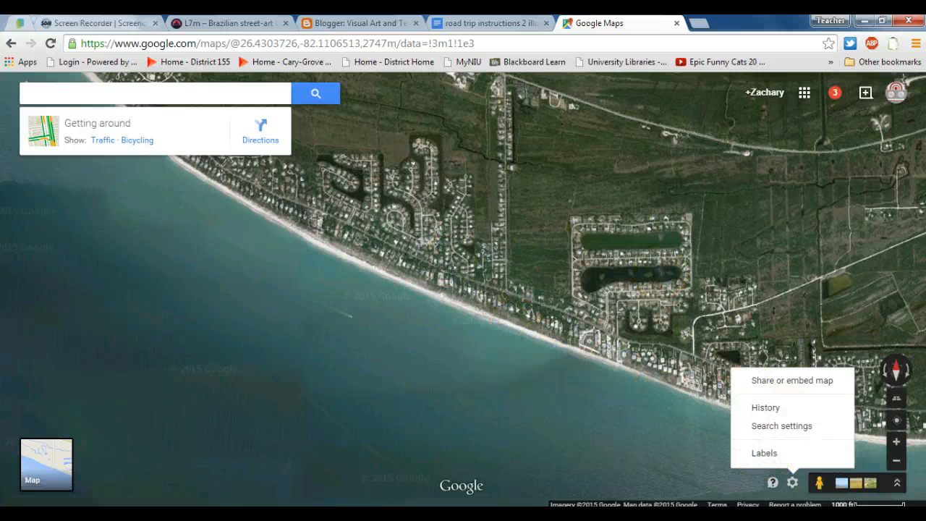
Frame the row of beachfront houses and the shoreline close up in the satellite imagery
{"action": "left_click", "coordinate": [896, 441]}
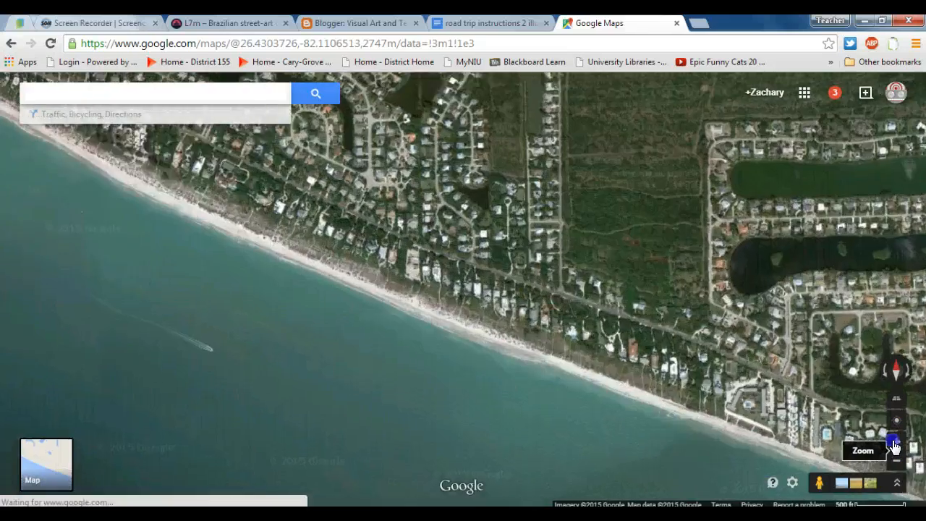
{"action": "left_click", "coordinate": [894, 441]}
{"action": "left_click", "coordinate": [894, 441]}
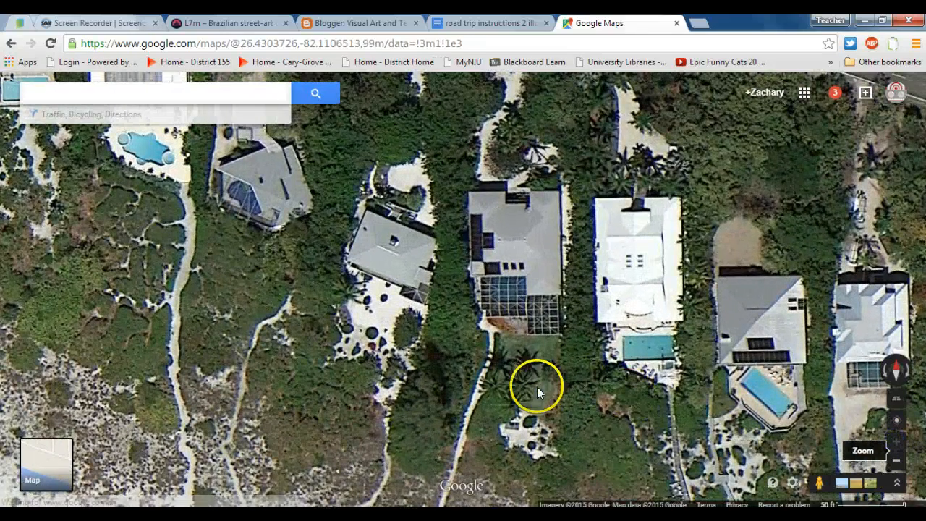
{"action": "left_click_drag", "start_coordinate": [536, 384], "coordinate": [603, 246]}
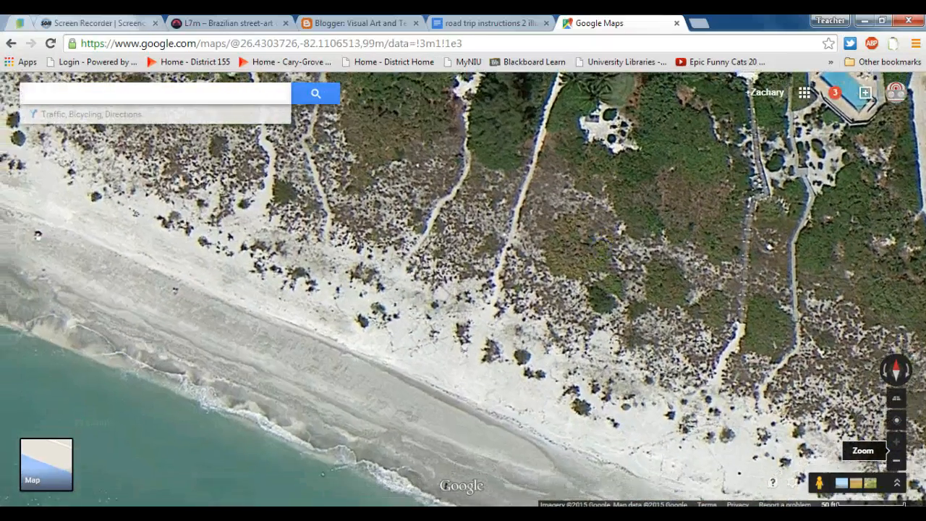
{"action": "left_click", "coordinate": [897, 461]}
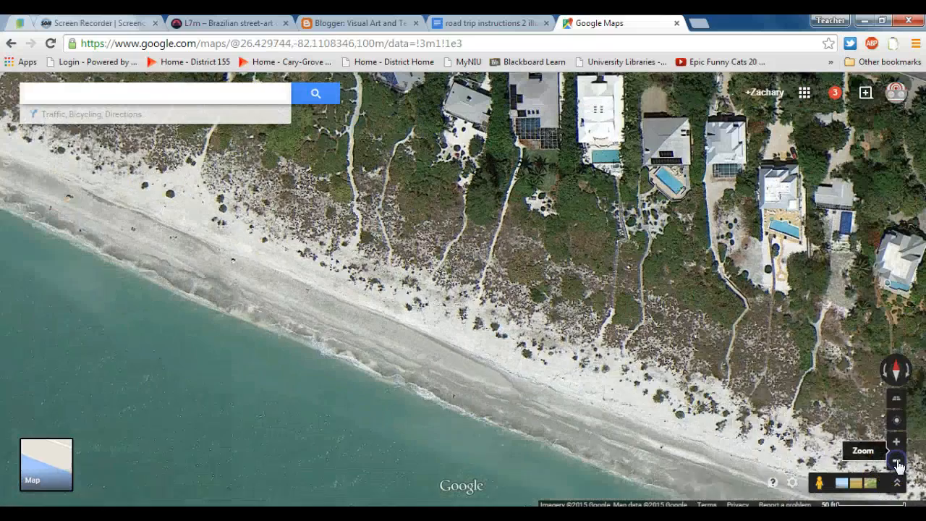
{"action": "left_click_drag", "start_coordinate": [585, 358], "coordinate": [360, 353]}
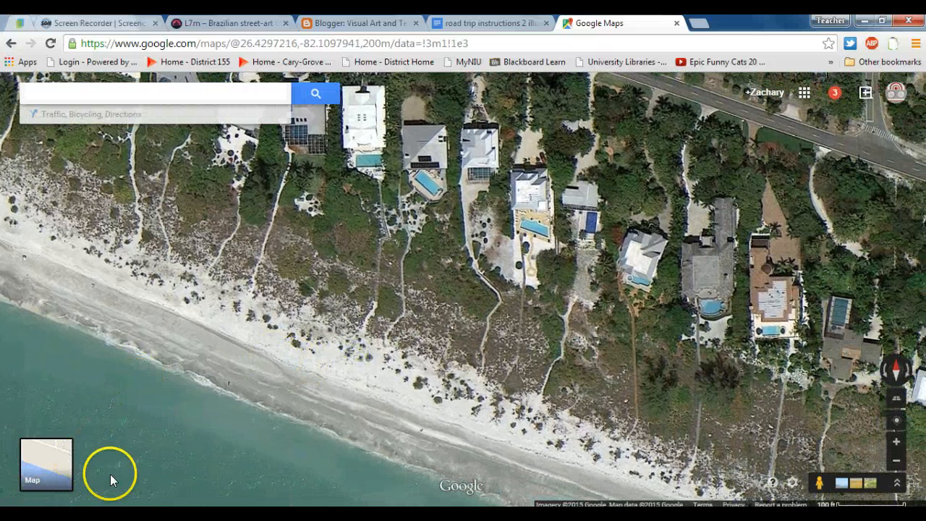
Switch to Snipping Tool and capture a roughly square area of the beachfront houses, vegetation and shoreline
{"action": "key", "text": "super"}
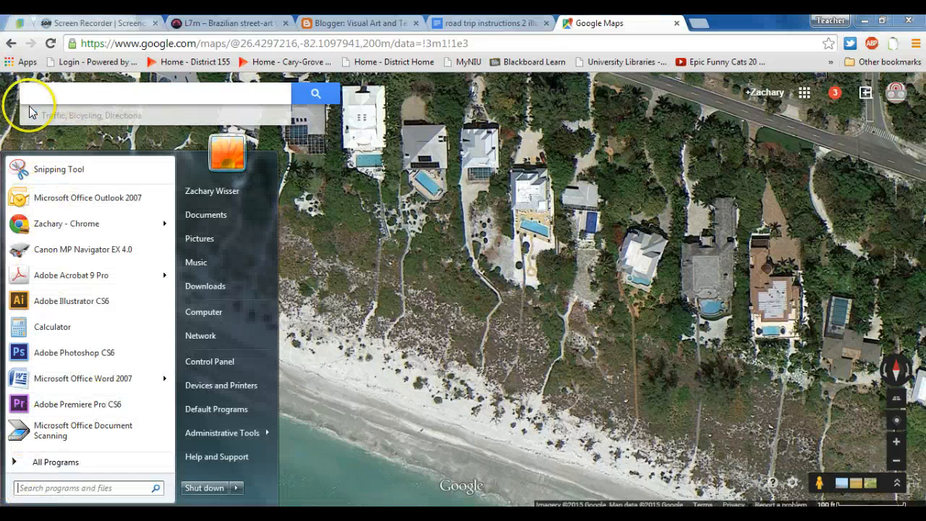
{"action": "left_click", "coordinate": [49, 180]}
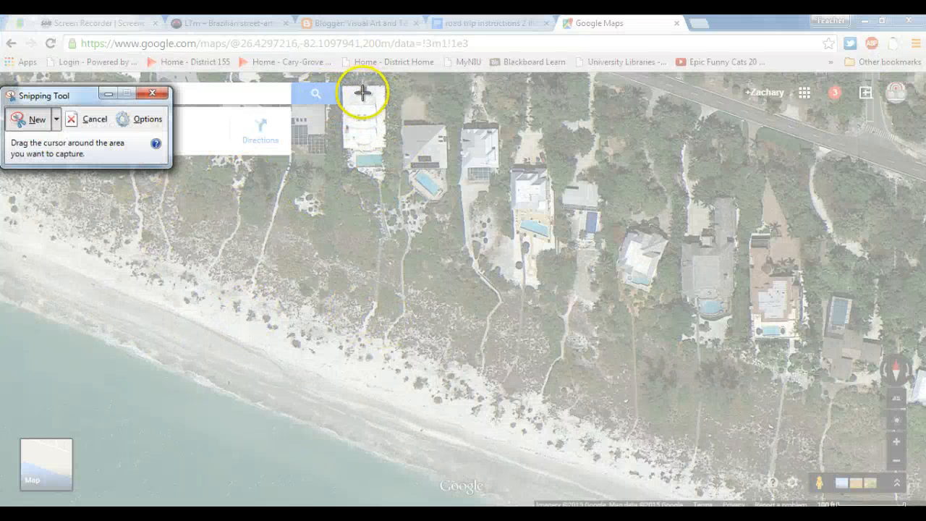
{"action": "left_click_drag", "start_coordinate": [359, 92], "coordinate": [758, 492]}
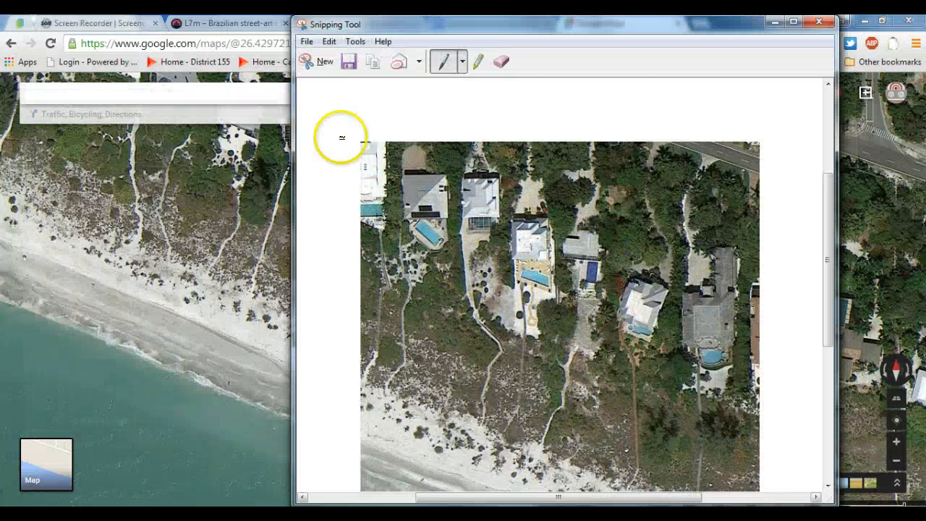
Save the snip to the Desktop as a JPEG file named Capture and close Snipping Tool
{"action": "left_click", "coordinate": [306, 44]}
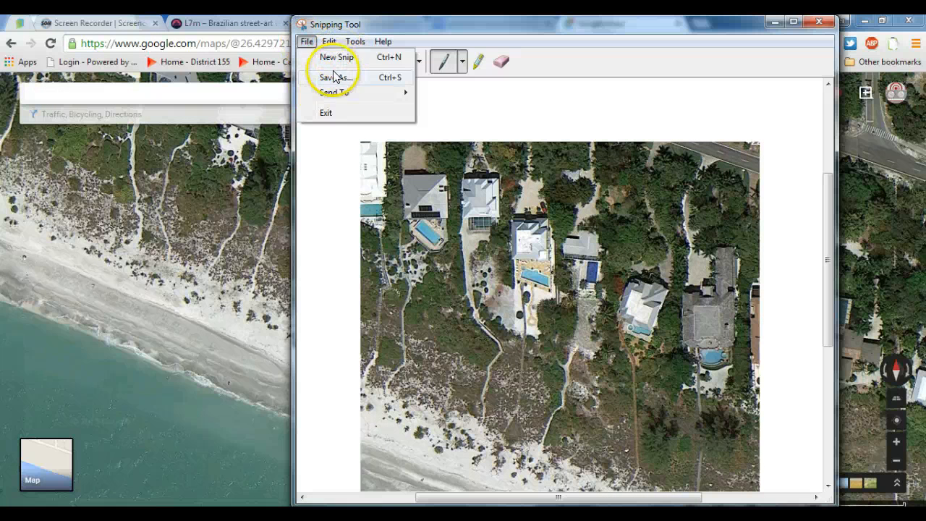
{"action": "left_click", "coordinate": [334, 78]}
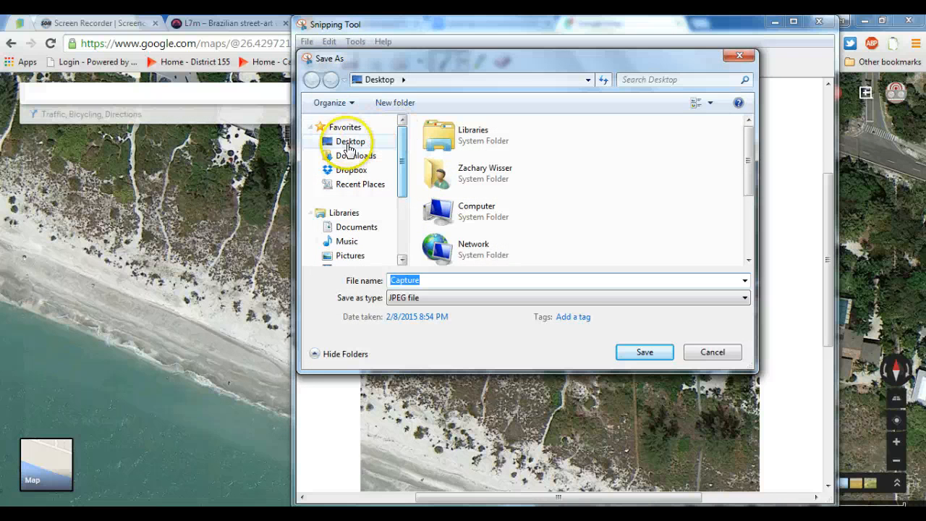
{"action": "left_click", "coordinate": [646, 352]}
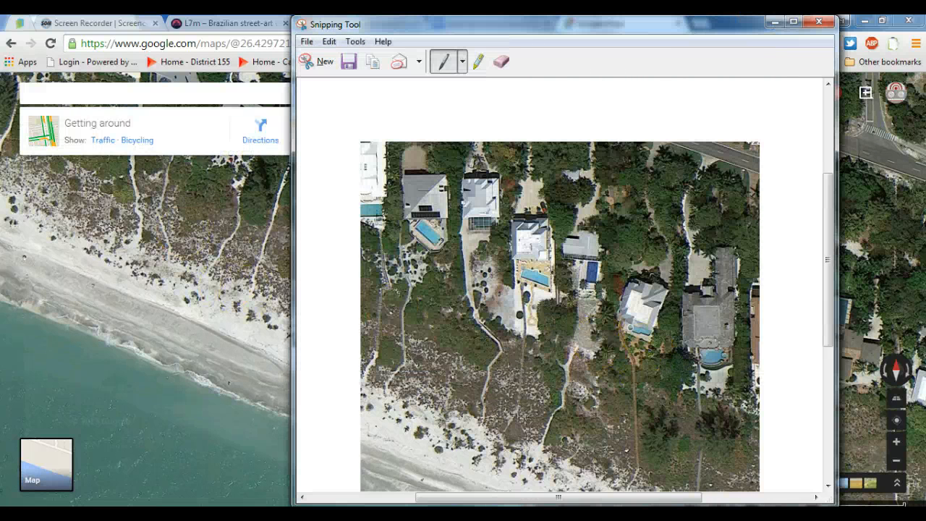
{"action": "left_click", "coordinate": [818, 21]}
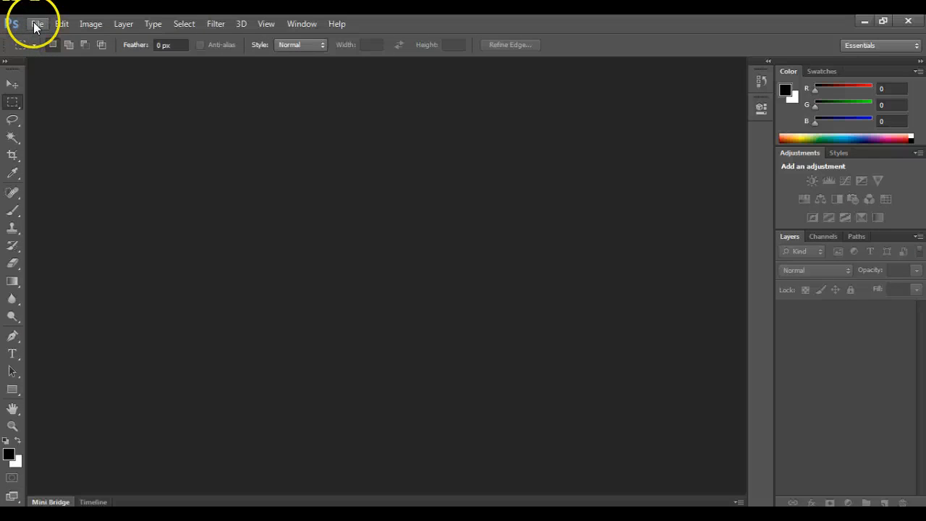
Switch to Photoshop and open the Capture image from the Desktop
{"action": "left_click", "coordinate": [37, 25]}
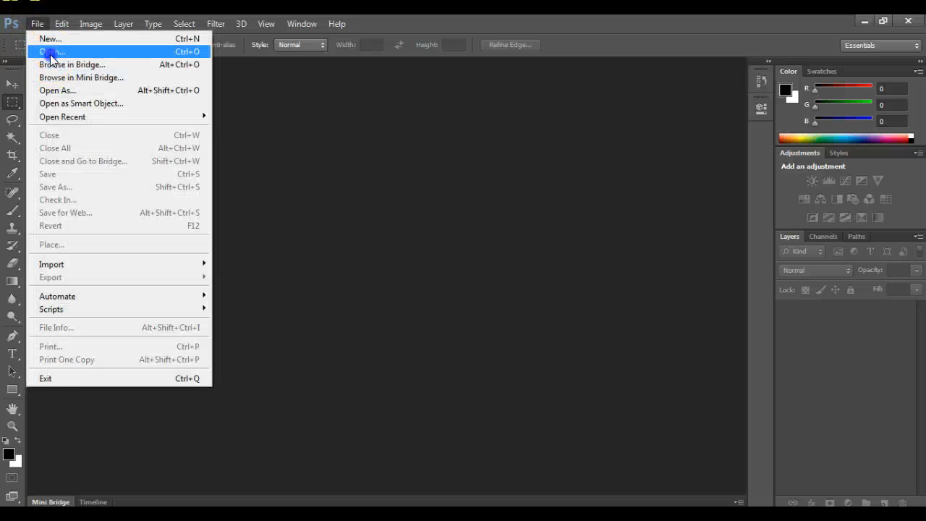
{"action": "left_click", "coordinate": [47, 52]}
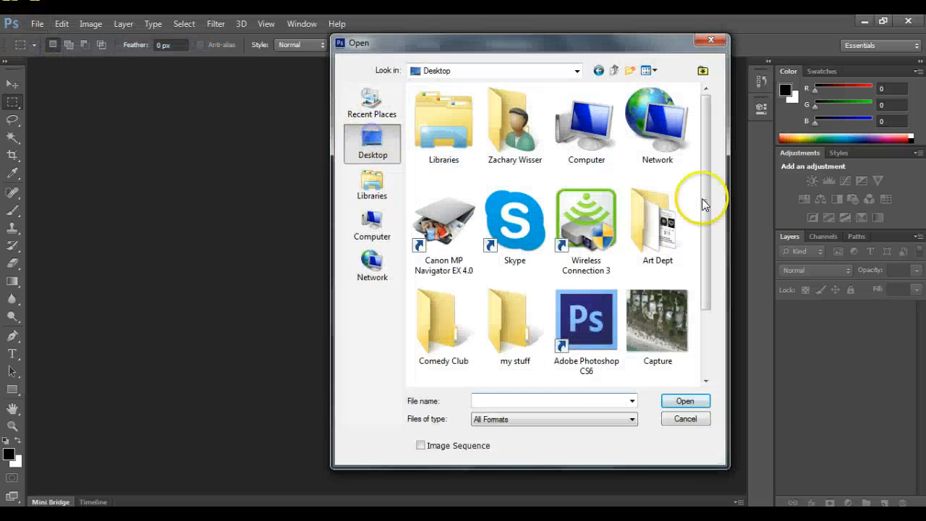
{"action": "left_click", "coordinate": [659, 331]}
{"action": "left_click", "coordinate": [680, 400]}
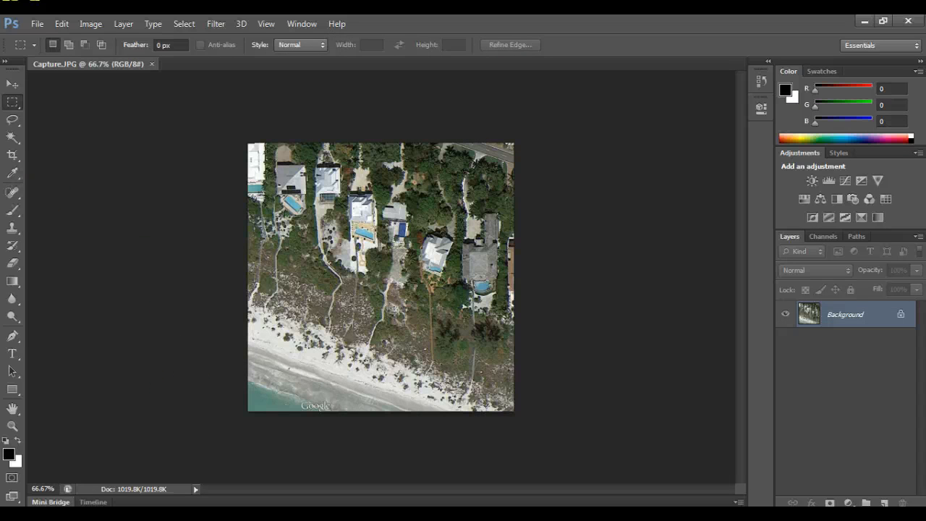
Crop the lower and right edges of the image to remove the Google watermark
{"action": "left_click", "coordinate": [12, 154]}
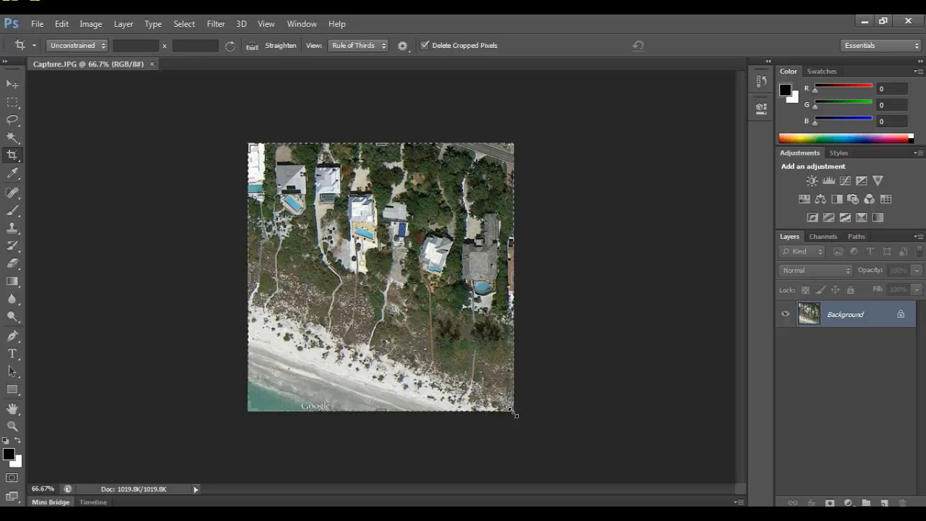
{"action": "left_click_drag", "start_coordinate": [513, 412], "coordinate": [516, 398]}
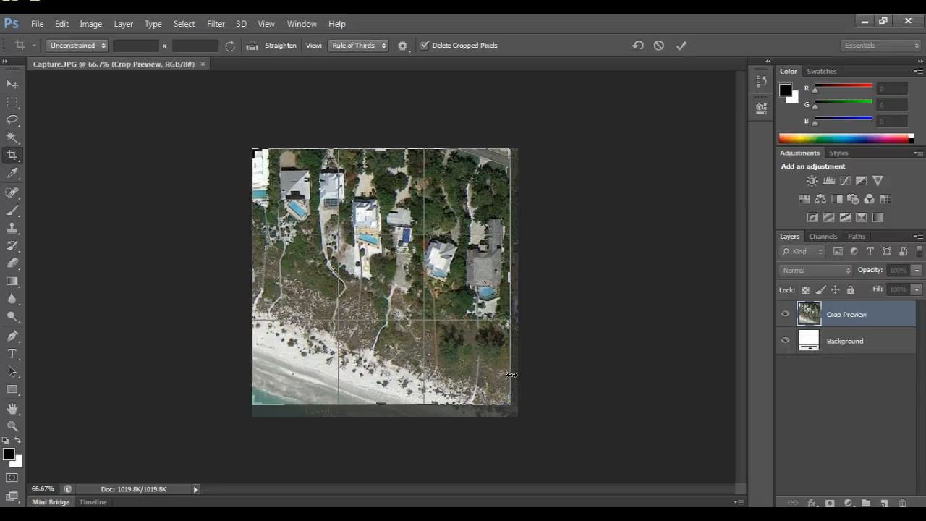
{"action": "key", "text": "Return"}
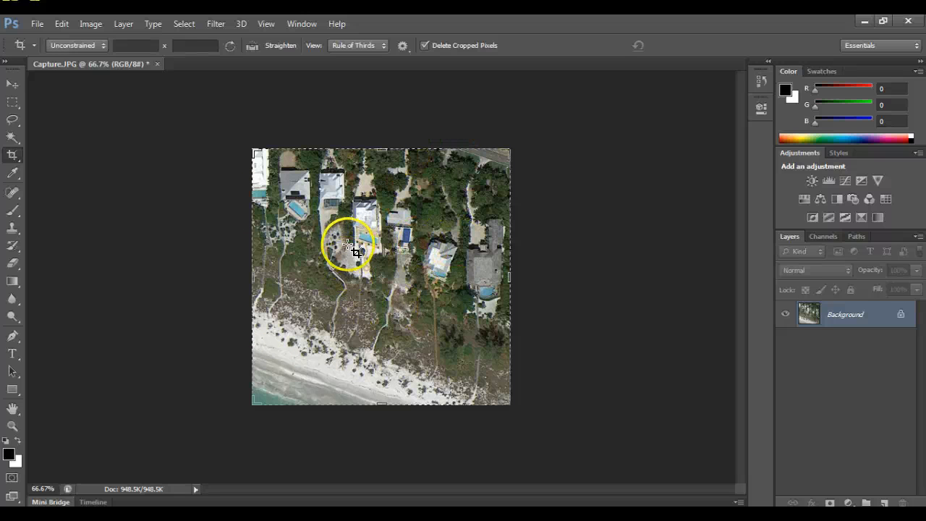
Save the cropped image to the Desktop as a JPEG, named with the author's surname followed by _roadtrip_original
{"action": "left_click", "coordinate": [418, 212]}
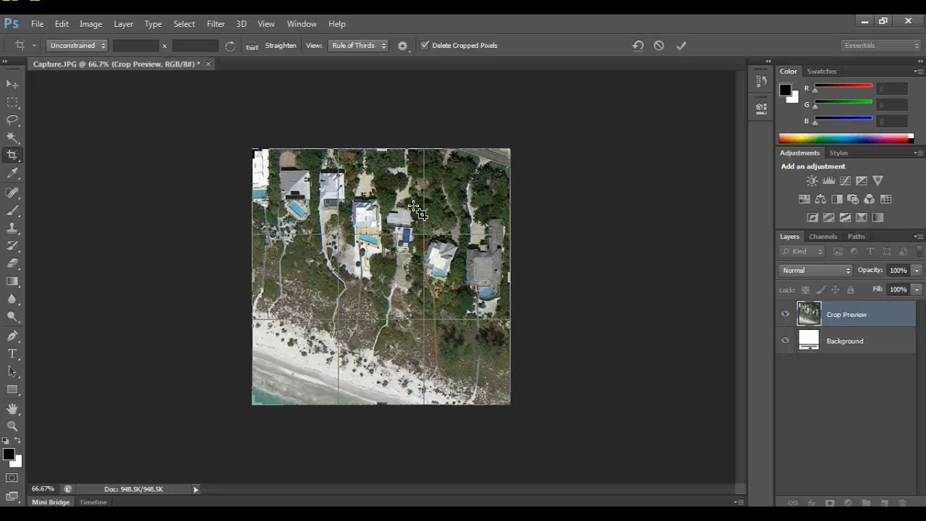
{"action": "left_click", "coordinate": [38, 23]}
{"action": "left_click", "coordinate": [56, 187]}
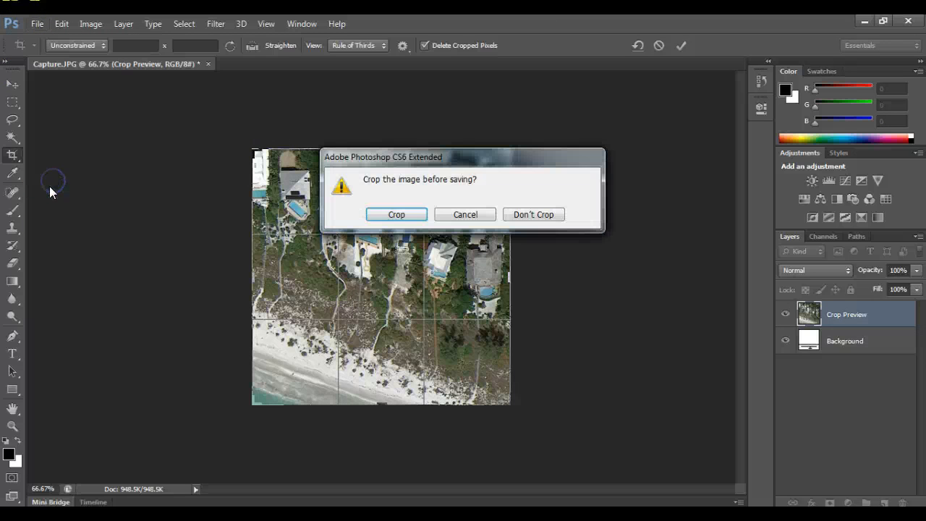
{"action": "left_click", "coordinate": [396, 215]}
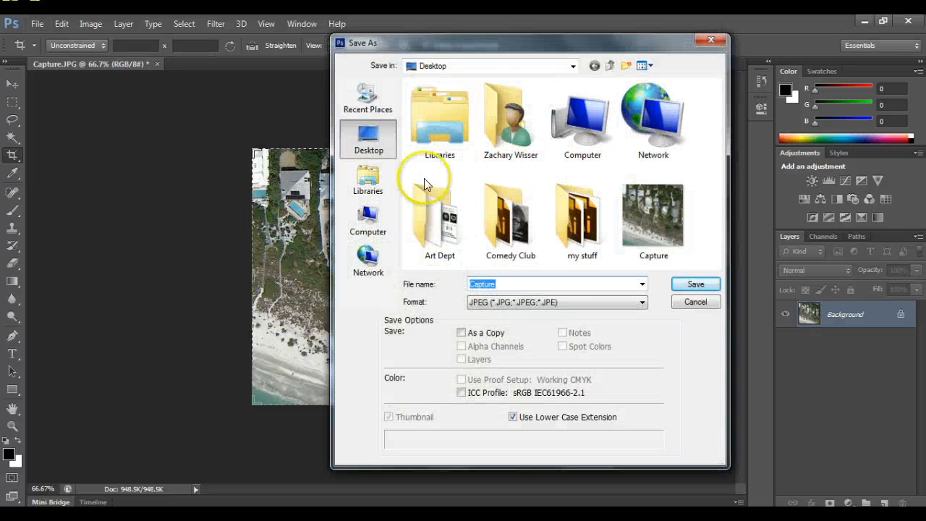
{"action": "left_click", "coordinate": [500, 284]}
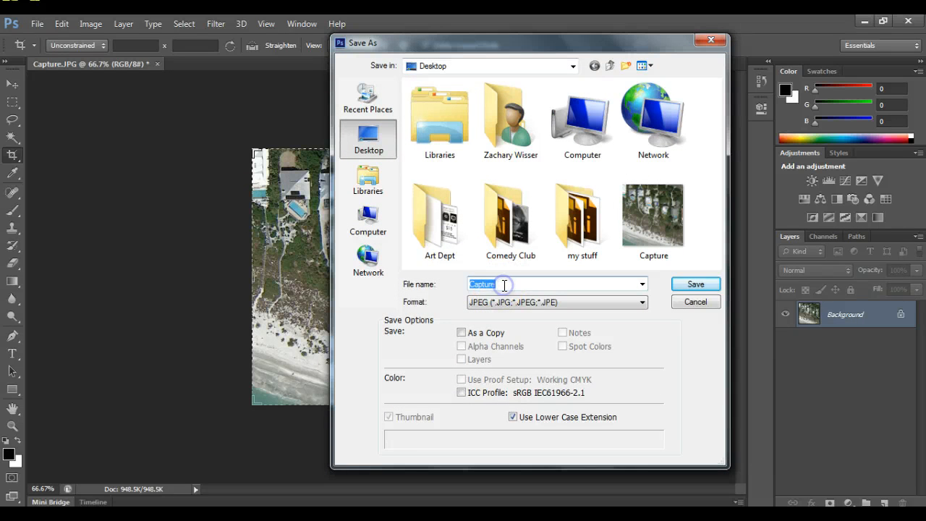
{"action": "type", "text": "wisser_roadtrip_original"}
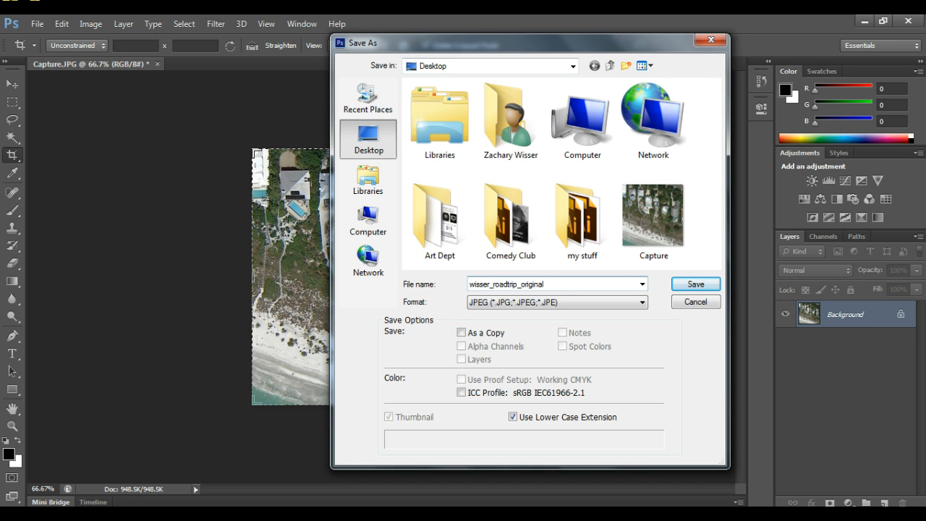
{"action": "left_click", "coordinate": [689, 283]}
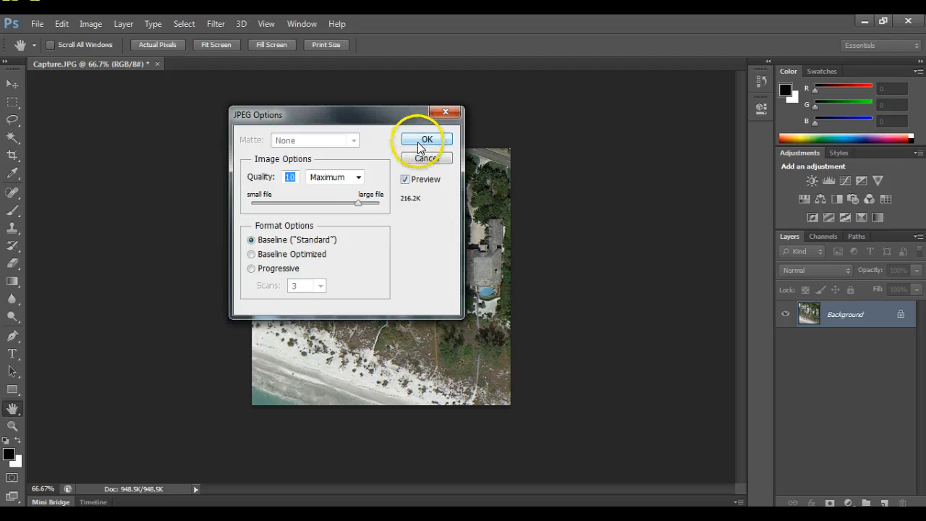
Set the JPEG quality to 12 (Maximum) and finish saving the image
{"action": "left_click", "coordinate": [418, 141]}
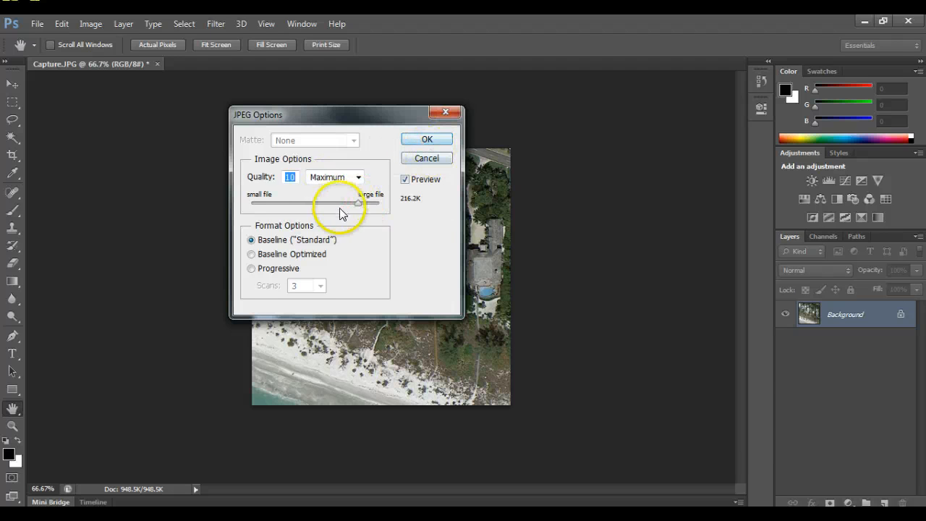
{"action": "left_click_drag", "start_coordinate": [358, 203], "coordinate": [378, 202]}
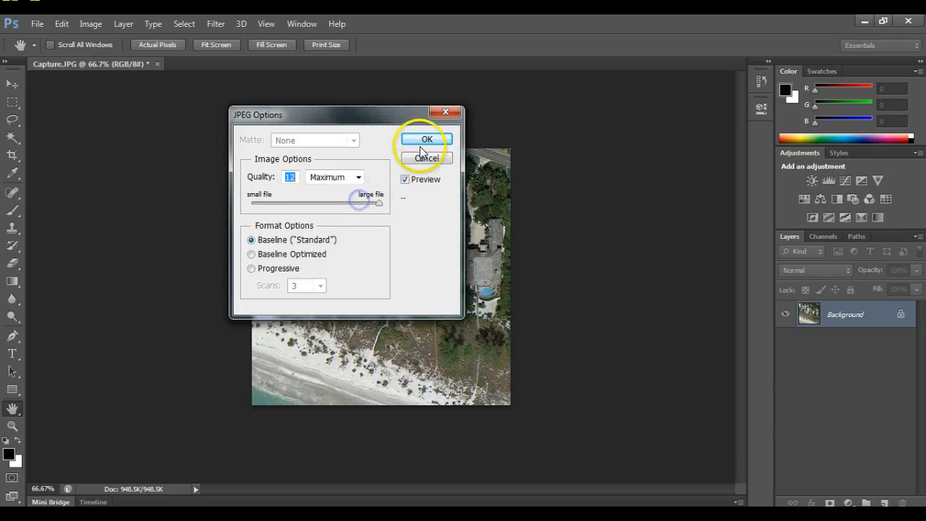
{"action": "left_click", "coordinate": [430, 139]}
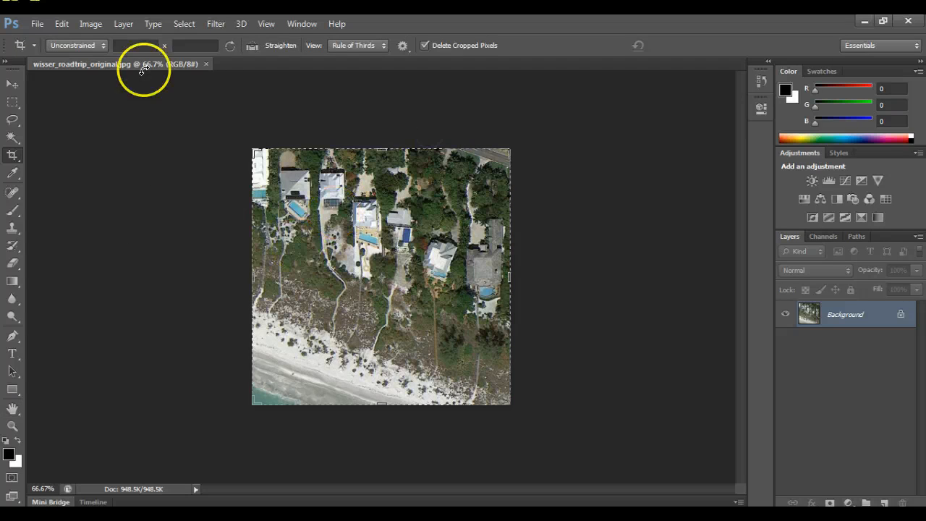
Start a Black & White adjustment on the image and set Reds to -82%, Yellows to -146% and Greens to -97%
{"action": "left_click", "coordinate": [91, 23]}
{"action": "left_click", "coordinate": [109, 59]}
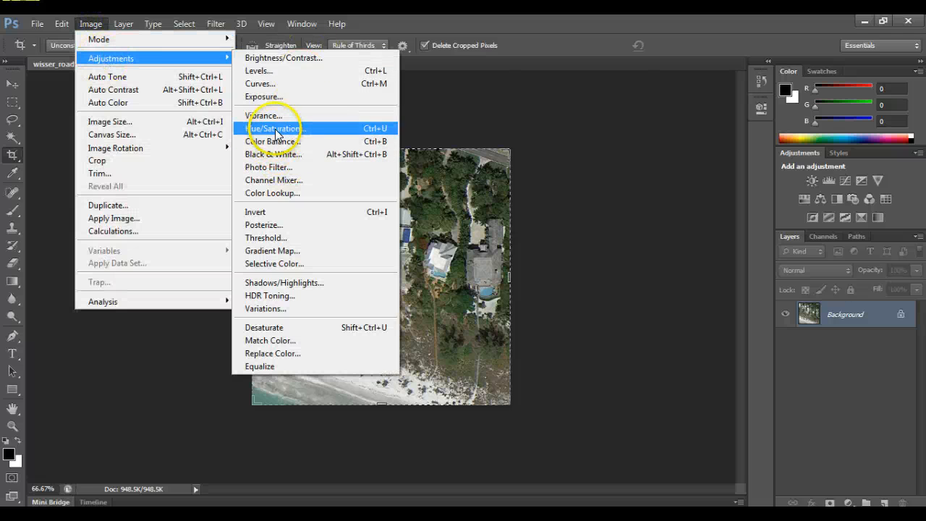
{"action": "left_click", "coordinate": [276, 154]}
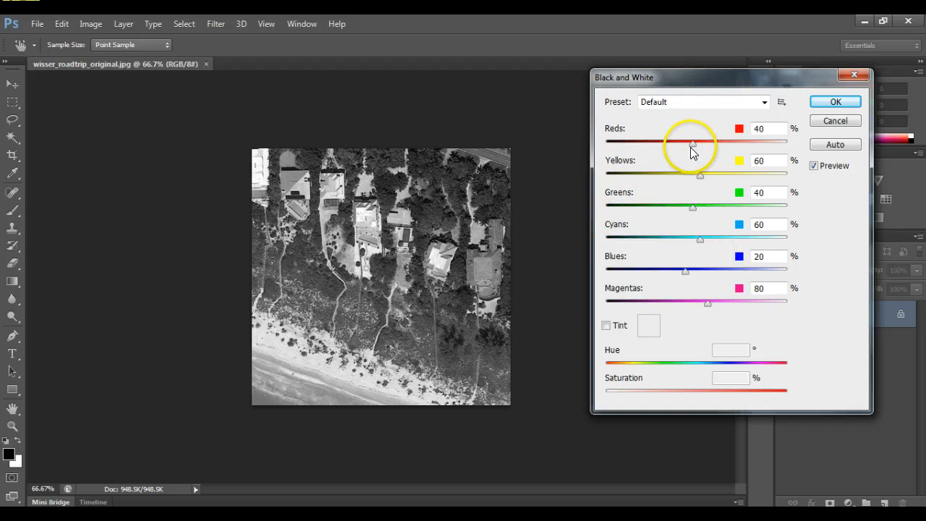
{"action": "left_click_drag", "start_coordinate": [690, 147], "coordinate": [648, 142]}
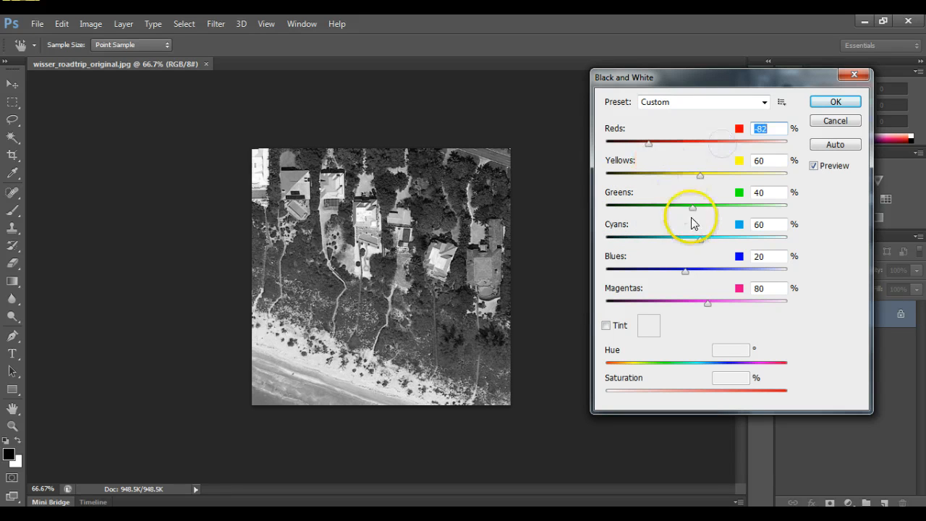
{"action": "left_click_drag", "start_coordinate": [700, 181], "coordinate": [625, 180]}
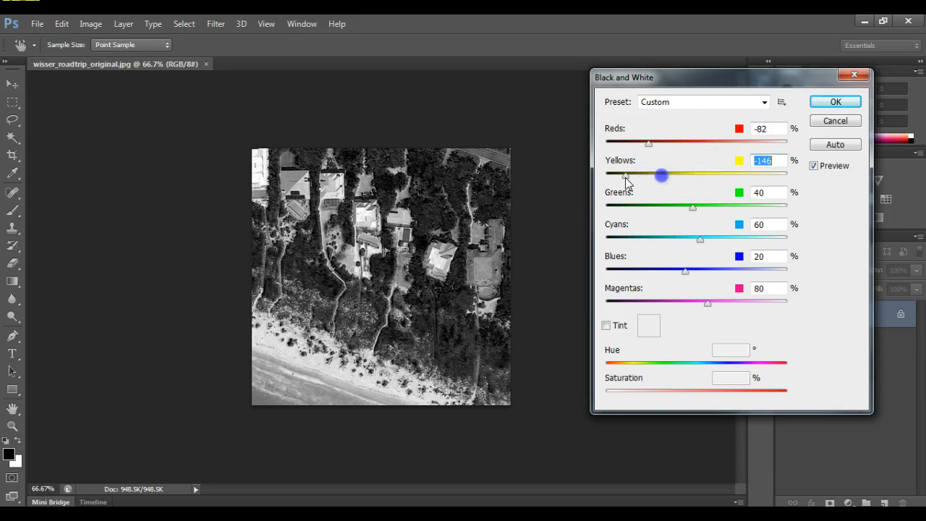
{"action": "left_click_drag", "start_coordinate": [690, 207], "coordinate": [730, 208]}
{"action": "left_click_drag", "start_coordinate": [728, 210], "coordinate": [644, 208]}
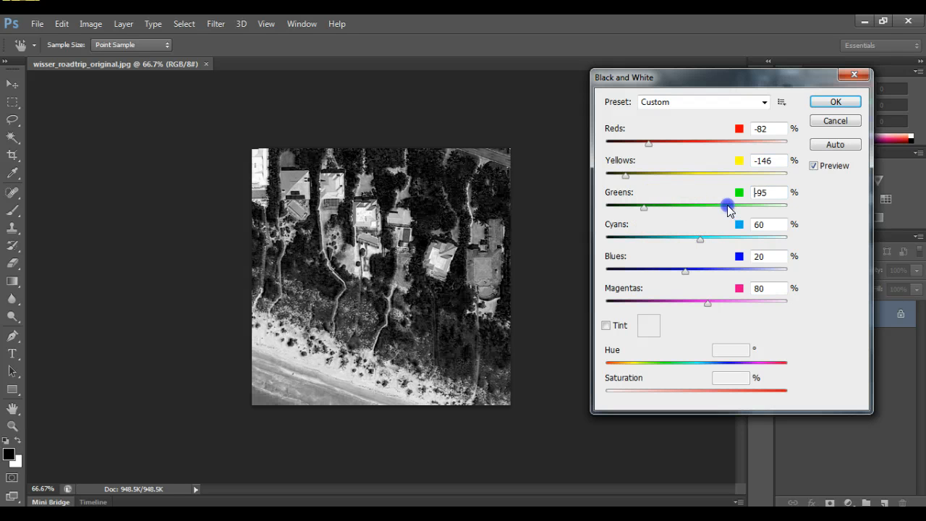
Set Cyans to 257%, Blues to -91% and Magentas to -200%, and apply the Black & White adjustment
{"action": "left_click_drag", "start_coordinate": [700, 241], "coordinate": [772, 241]}
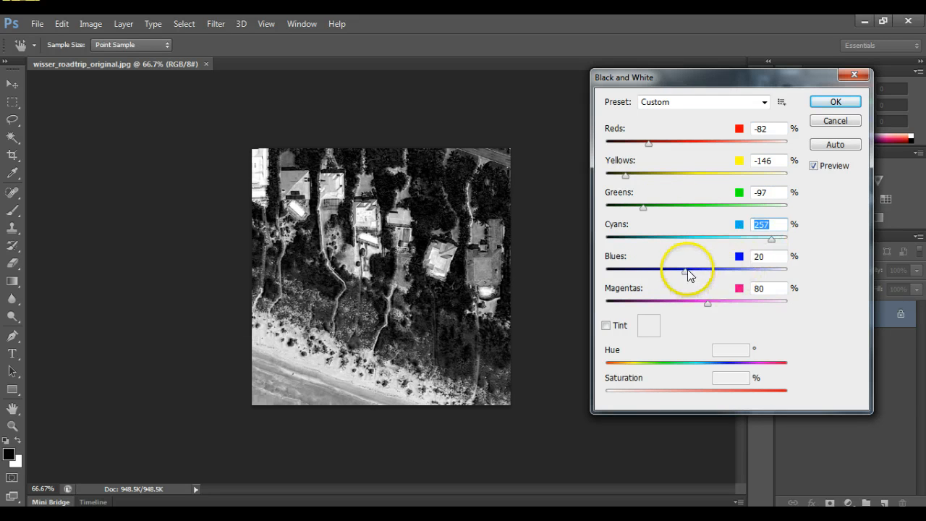
{"action": "left_click_drag", "start_coordinate": [686, 274], "coordinate": [644, 272]}
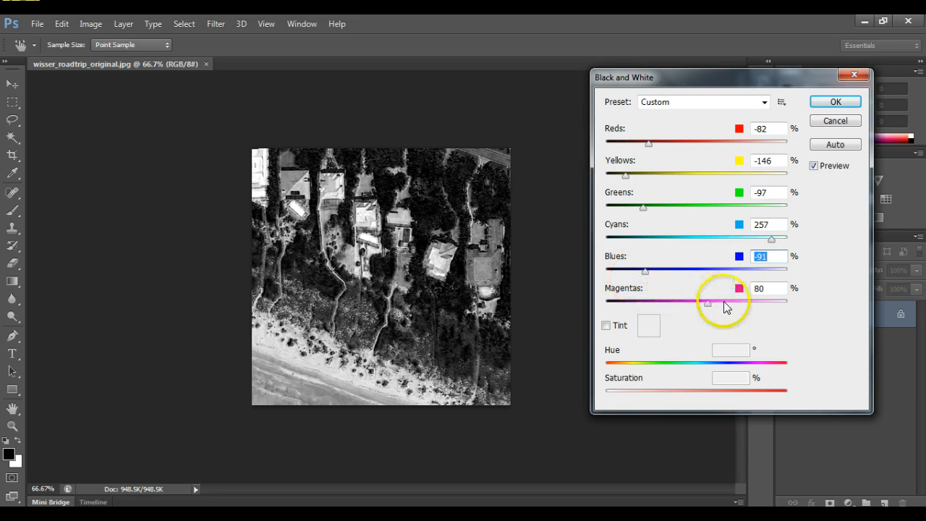
{"action": "left_click_drag", "start_coordinate": [707, 303], "coordinate": [604, 304]}
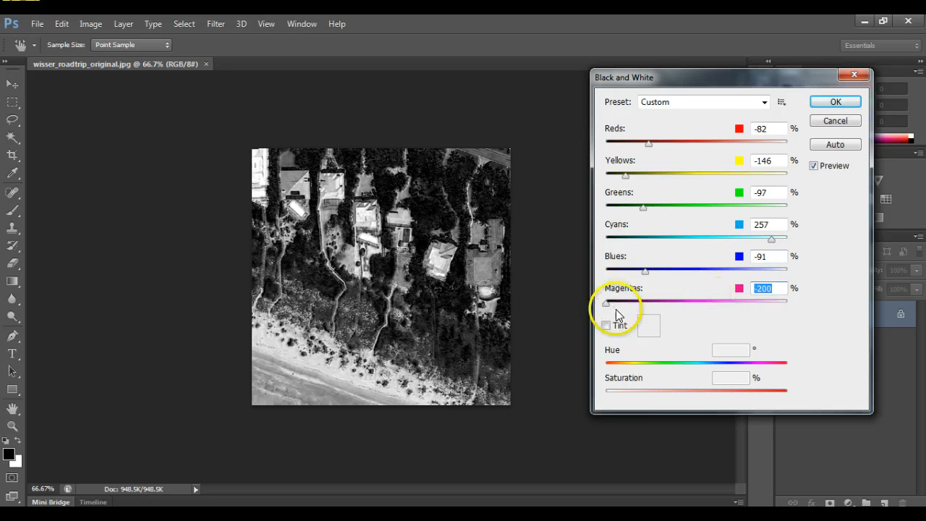
{"action": "left_click", "coordinate": [834, 101]}
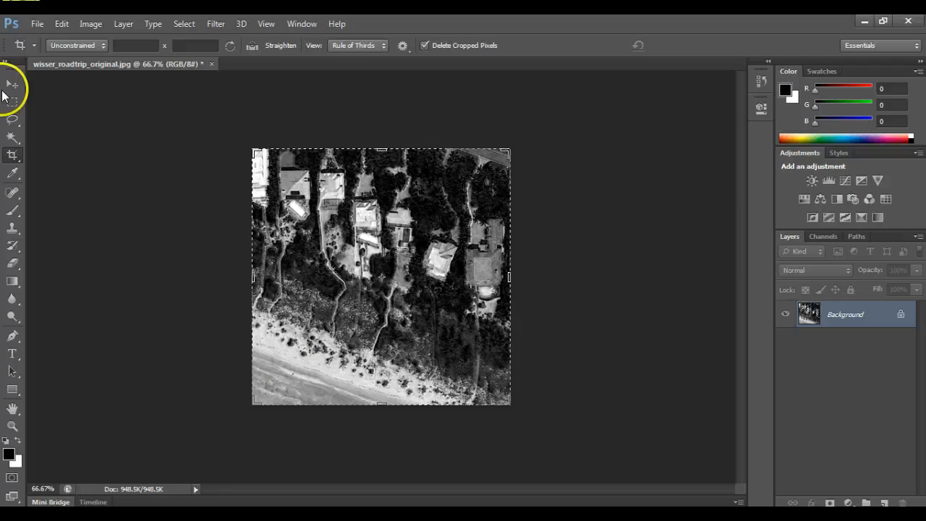
Save a JPEG copy to the Desktop at quality 12 (Maximum), named with the author's surname followed by _roadtrip_blackandwhite
{"action": "left_click", "coordinate": [36, 24]}
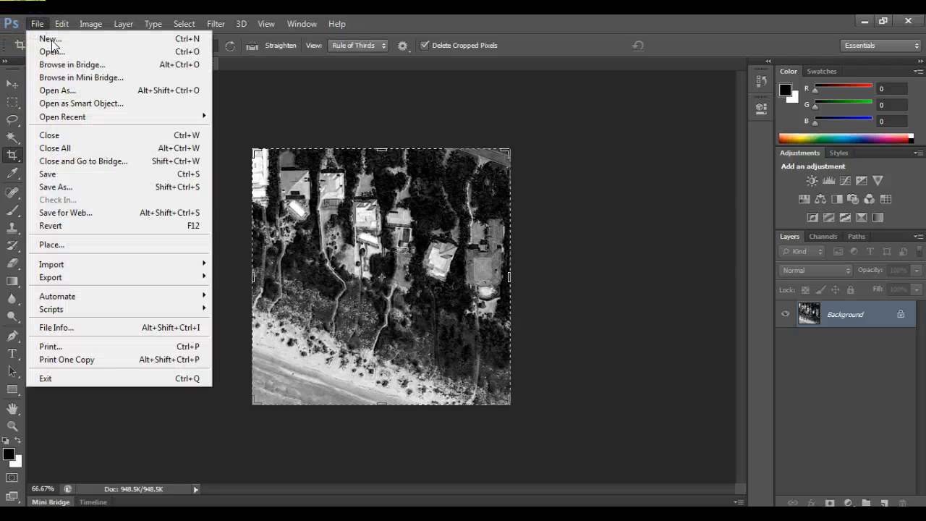
{"action": "left_click", "coordinate": [52, 187]}
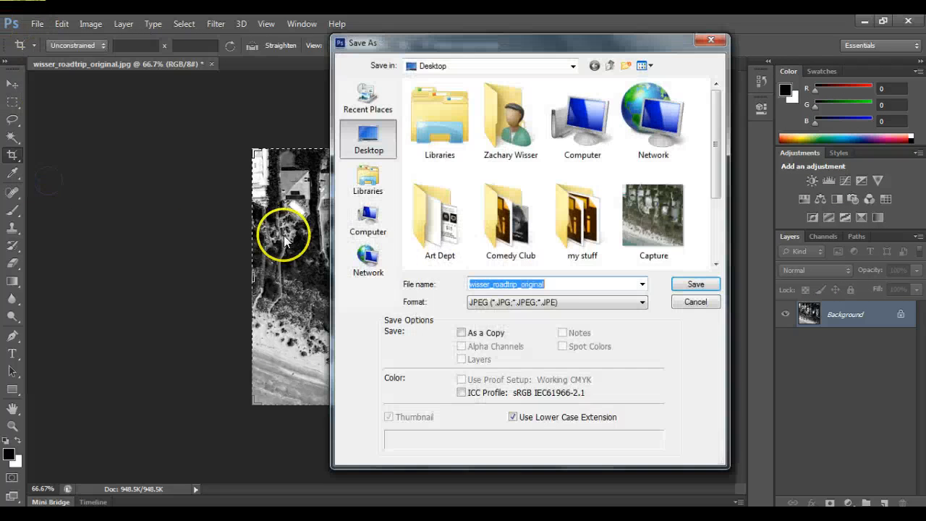
{"action": "left_click", "coordinate": [564, 284]}
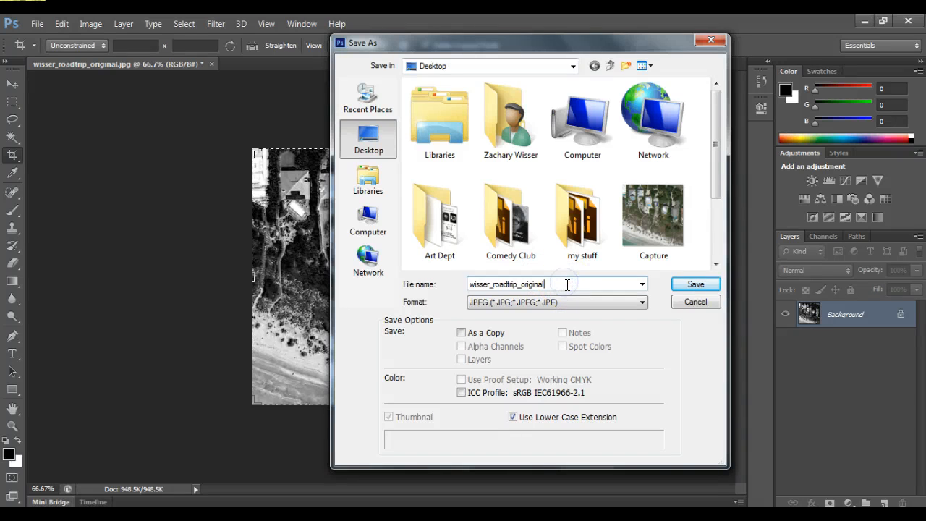
{"action": "key", "text": "BackSpace"}
{"action": "key", "text": "BackSpace"}
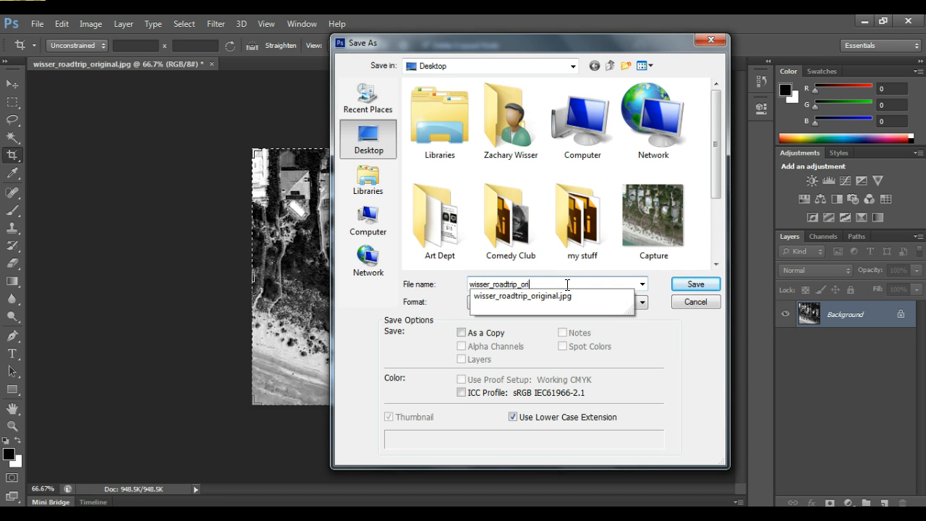
{"action": "type", "text": "blackandwhite"}
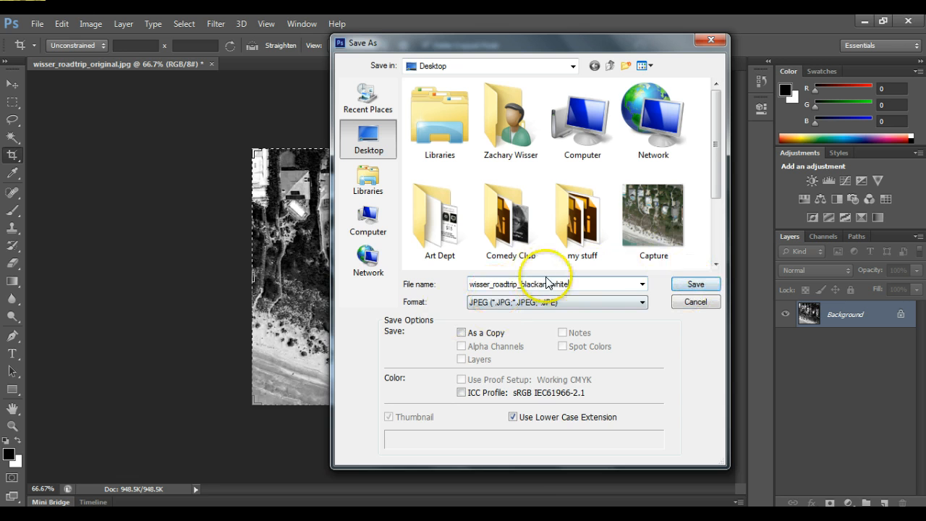
{"action": "left_click", "coordinate": [696, 285]}
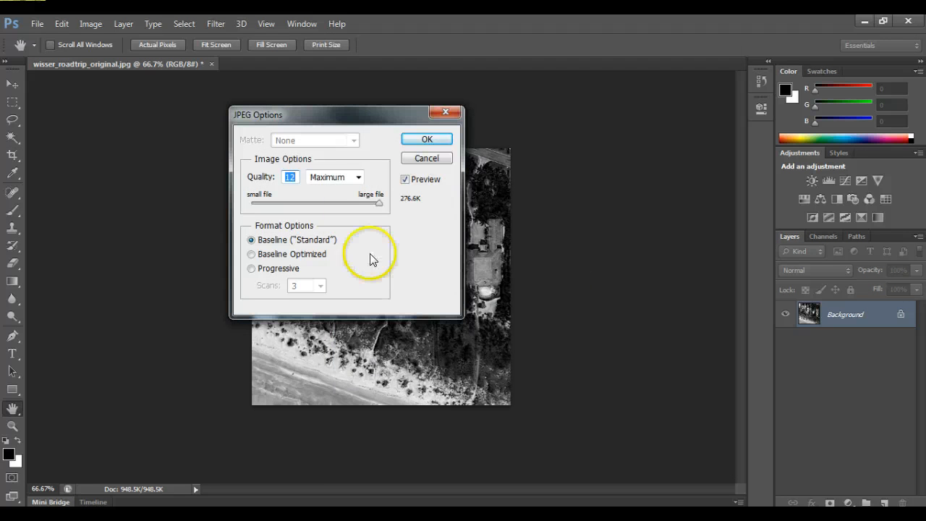
{"action": "left_click", "coordinate": [423, 141]}
{"action": "key", "text": "c"}
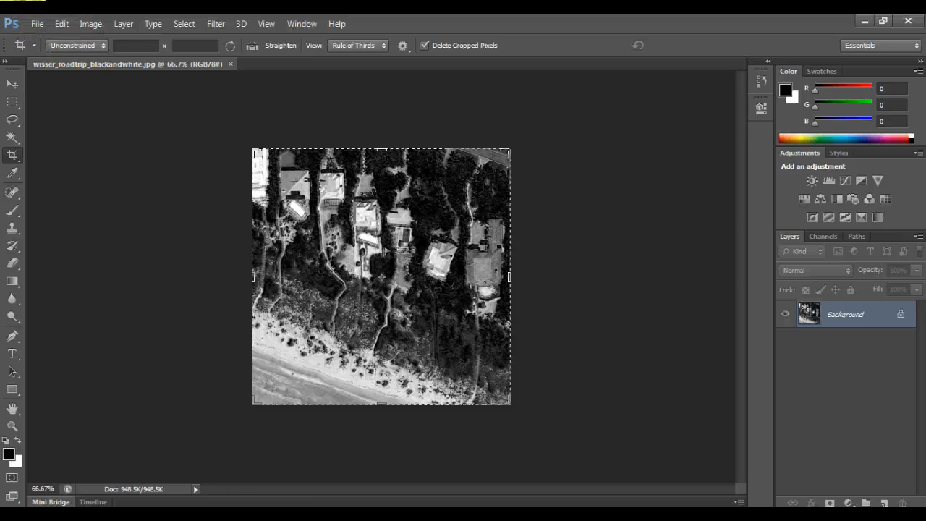
{"action": "mouse_move", "coordinate": [227, 514]}
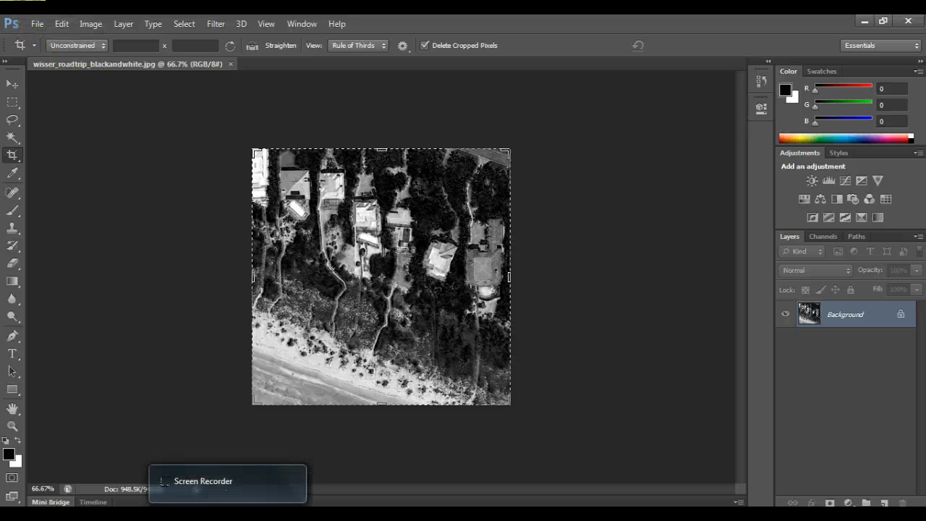